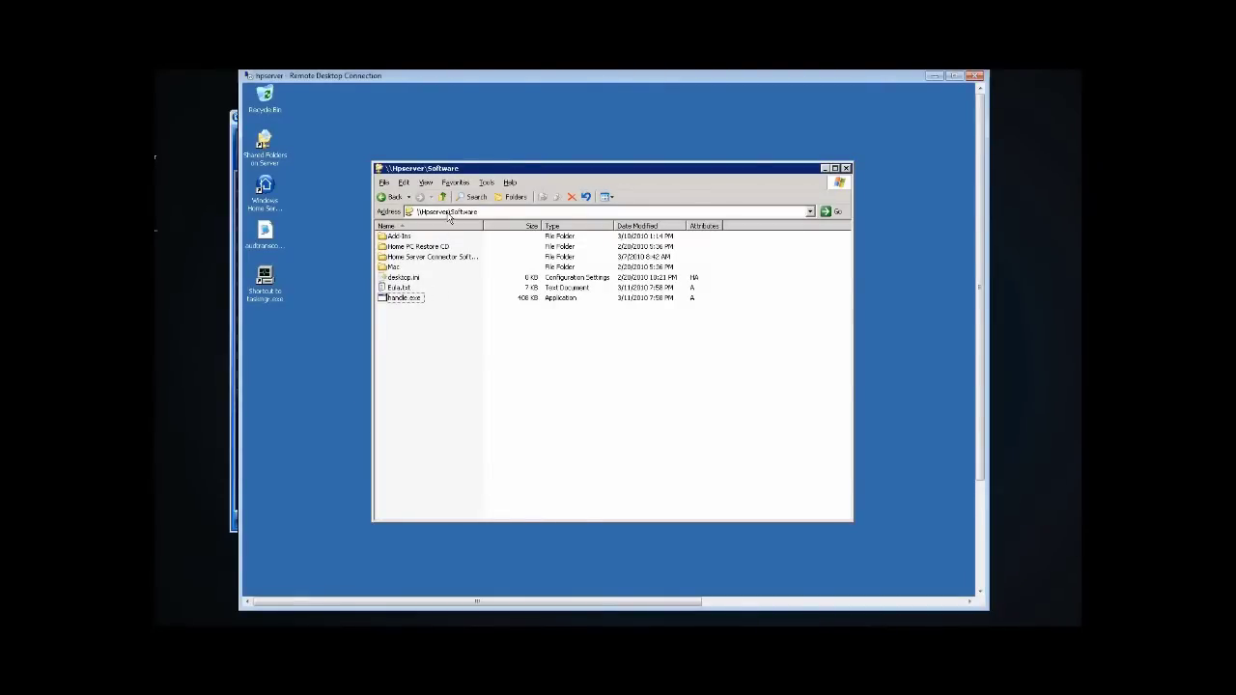
Step: Copy handle.exe from the Software share onto the server desktop, accepting the zone warning
{"action": "left_click", "coordinate": [414, 300]}
{"action": "left_click_drag", "start_coordinate": [414, 305], "coordinate": [317, 357]}
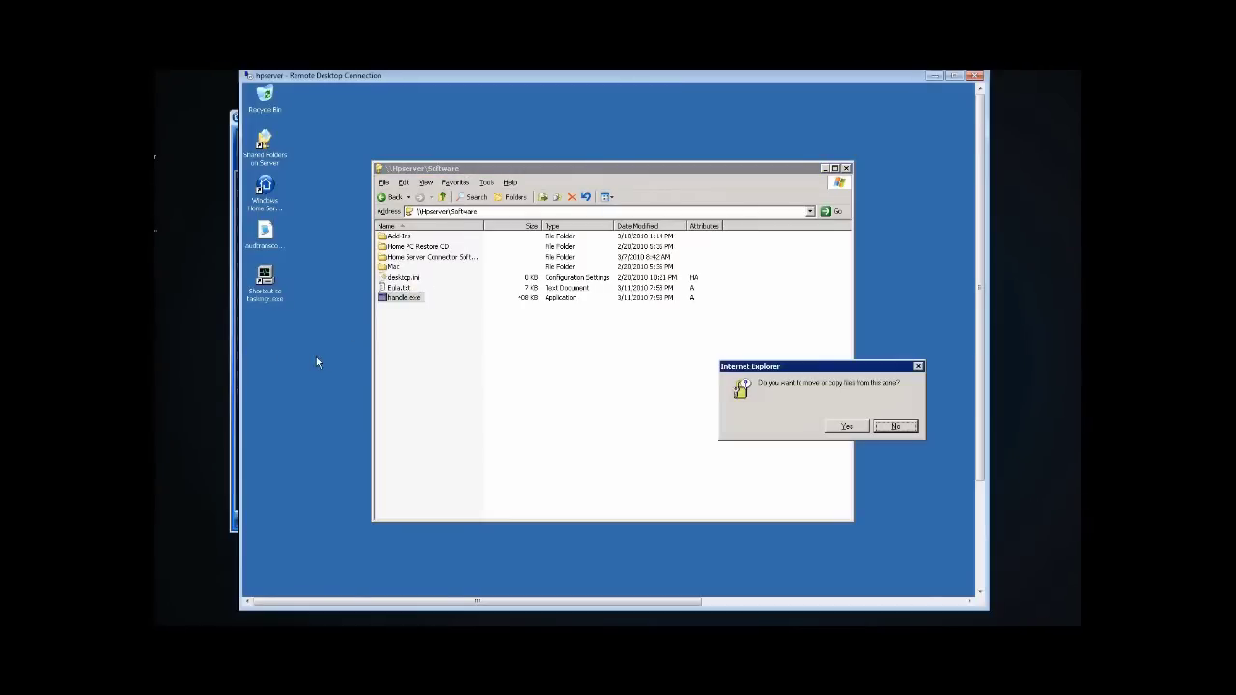
{"action": "left_click", "coordinate": [842, 427]}
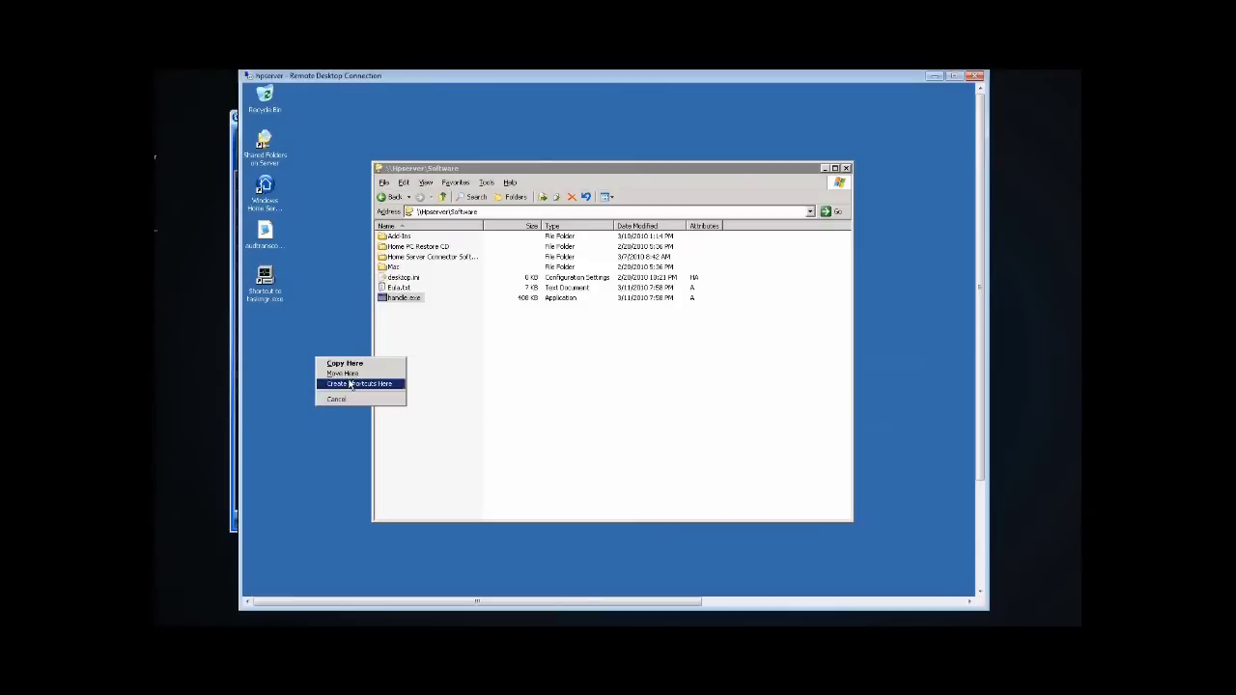
{"action": "left_click", "coordinate": [345, 364]}
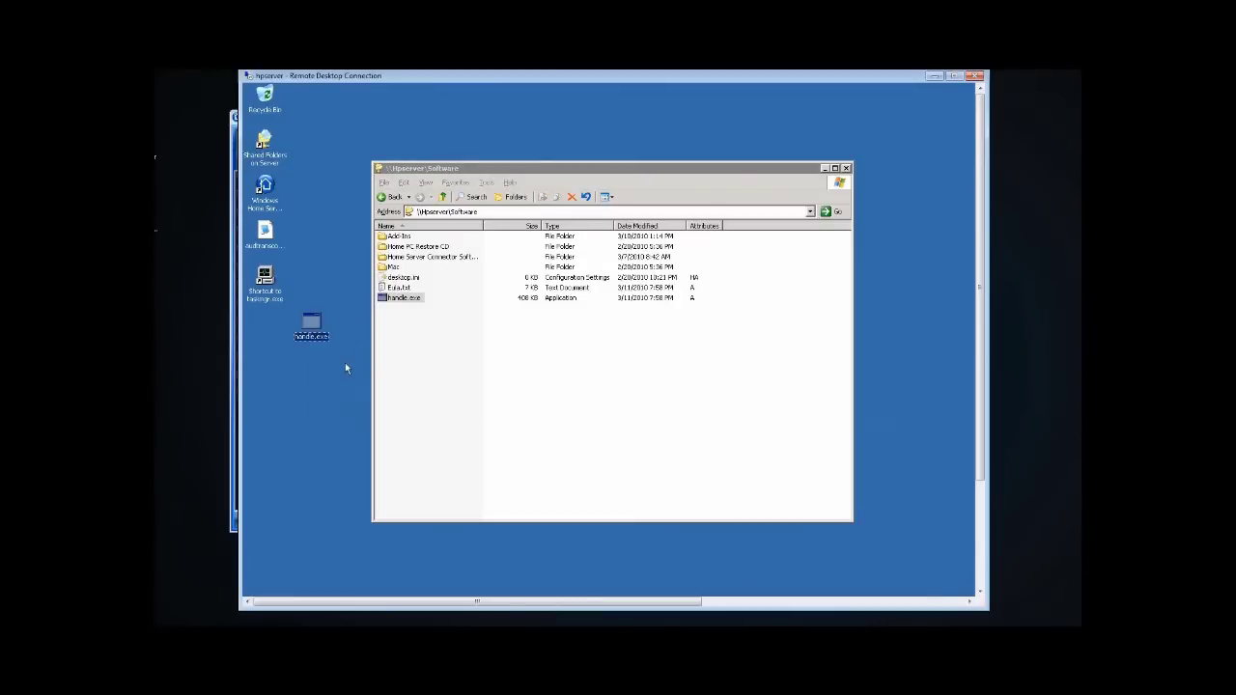
{"action": "right_click", "coordinate": [314, 320]}
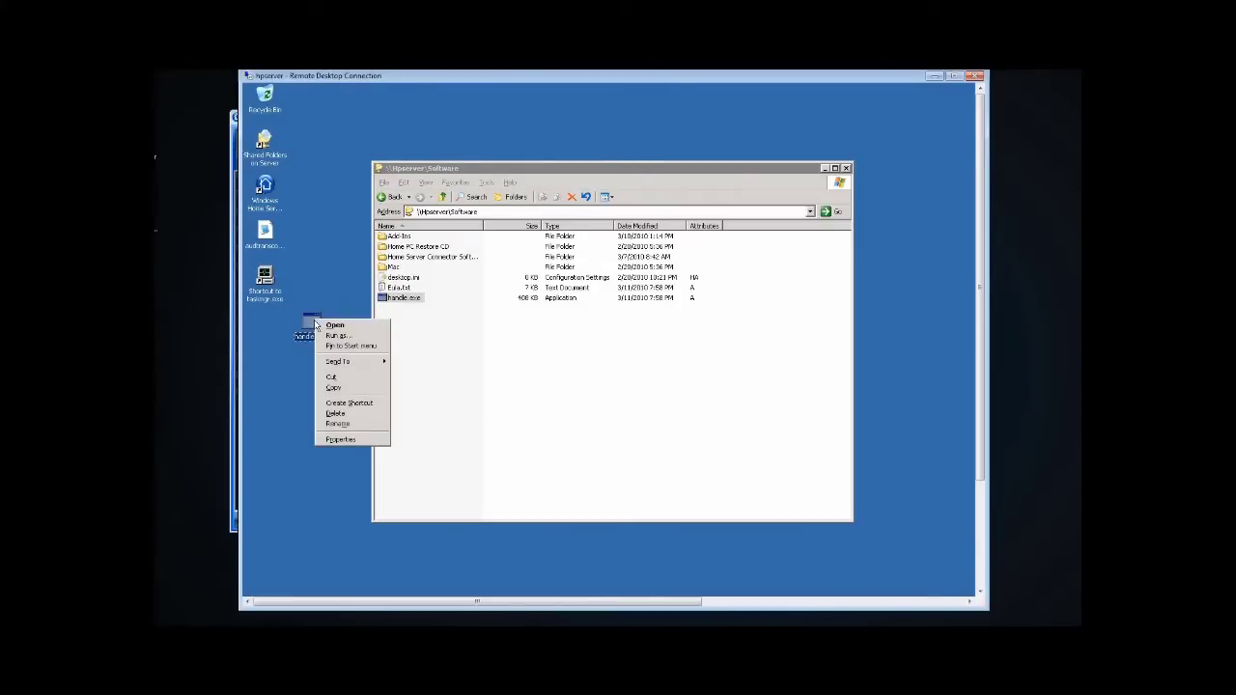
Step: Unblock handle.exe on the General tab of its Properties and confirm with OK
{"action": "left_click", "coordinate": [340, 441]}
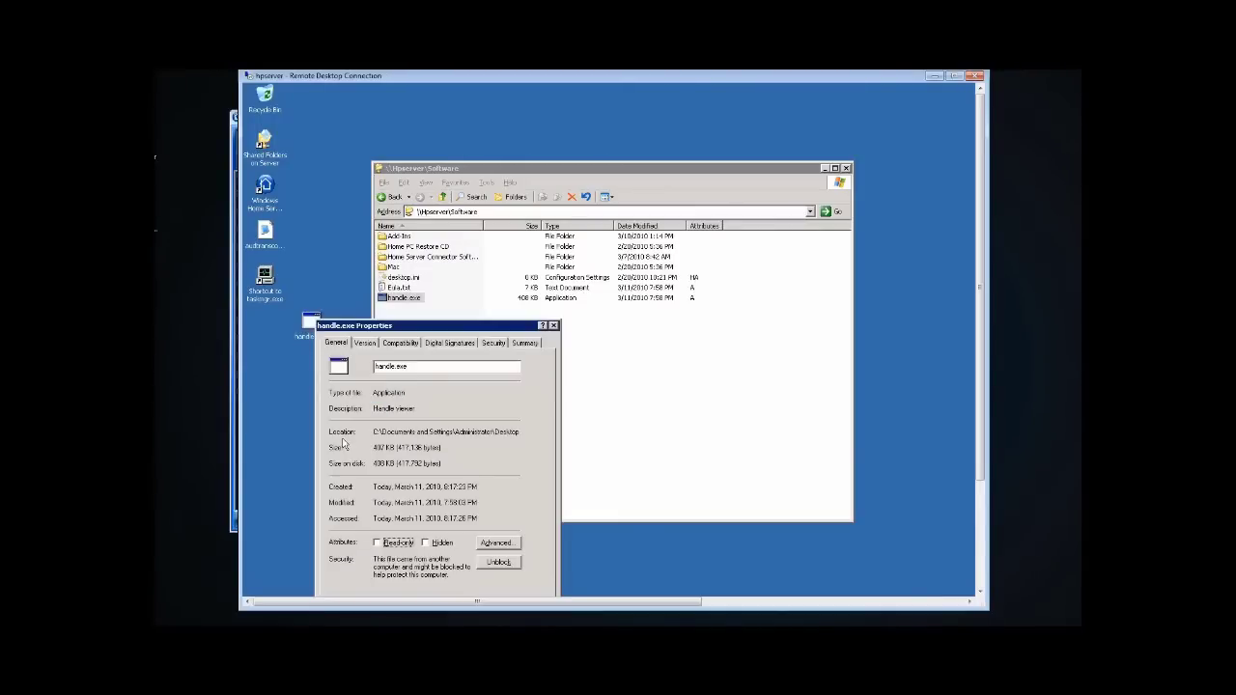
{"action": "left_click", "coordinate": [500, 563]}
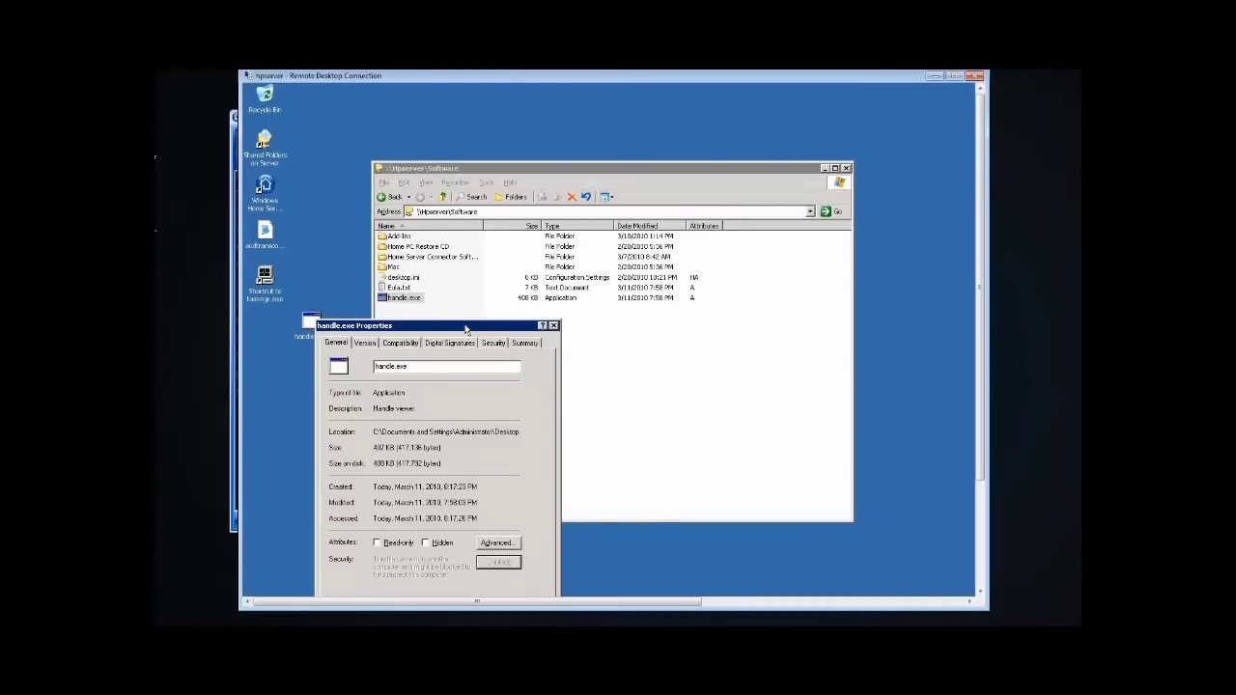
{"action": "left_click_drag", "start_coordinate": [464, 330], "coordinate": [479, 250]}
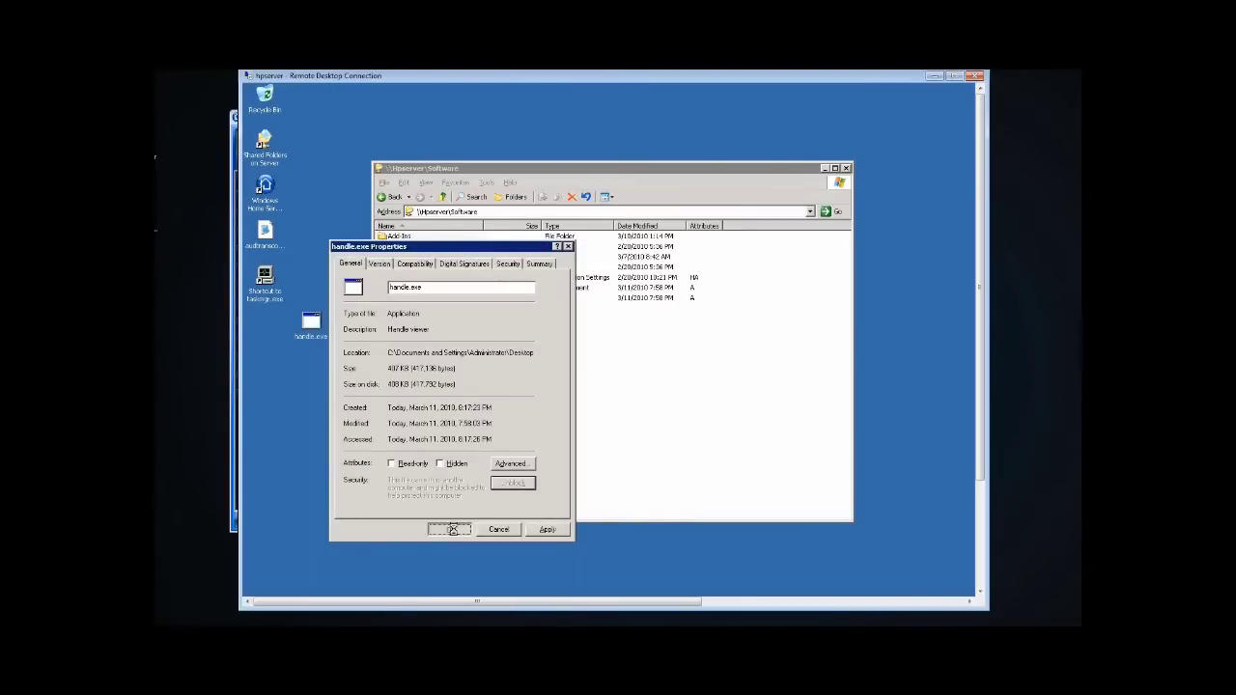
{"action": "left_click", "coordinate": [453, 530]}
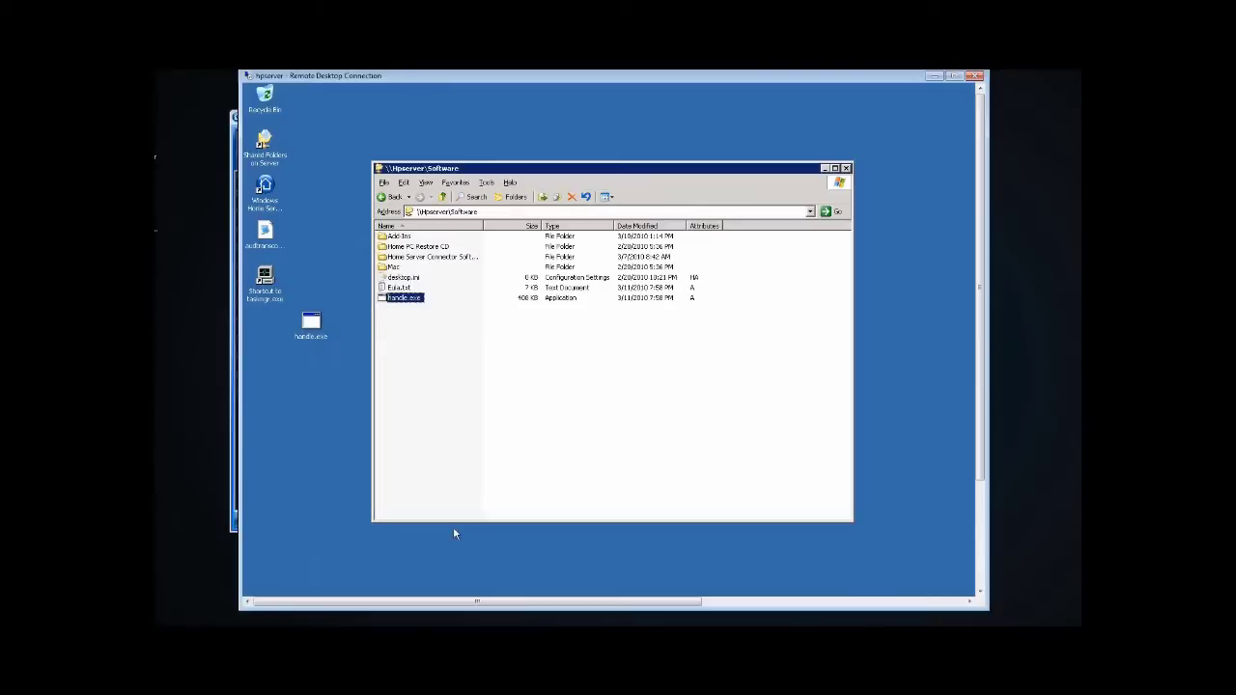
Step: Launch a Command Prompt on the server by running cmd from Start > Run
{"action": "left_click", "coordinate": [982, 539]}
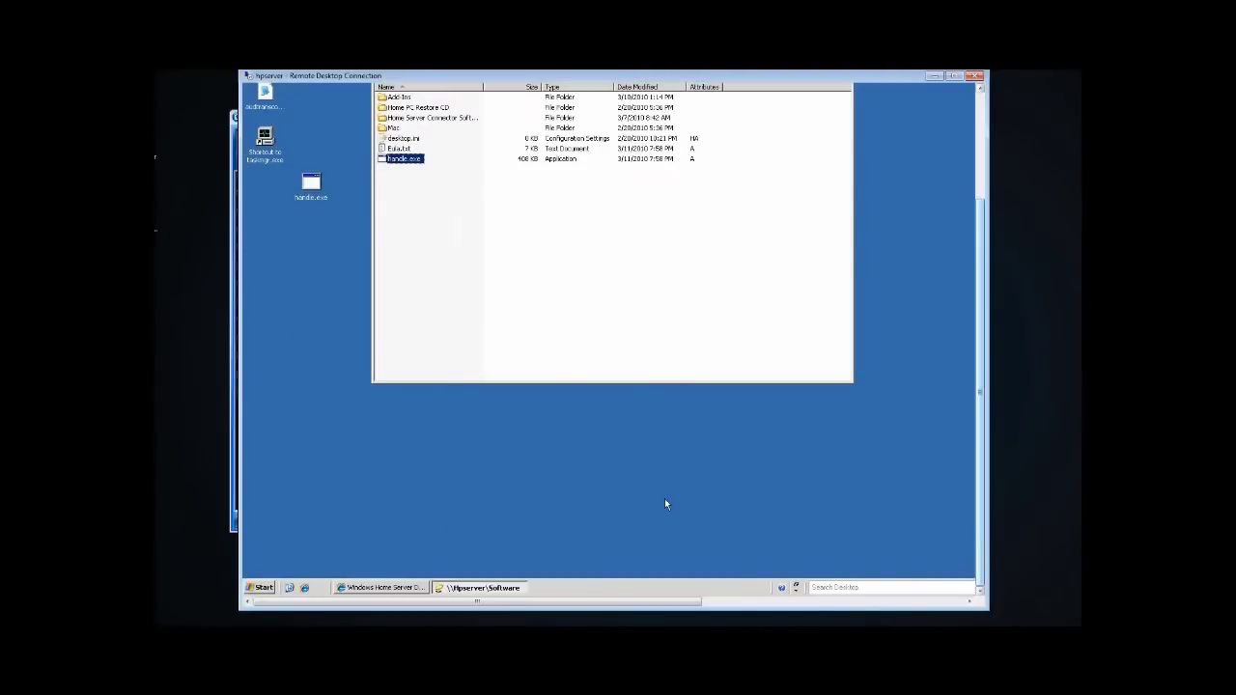
{"action": "left_click", "coordinate": [263, 588]}
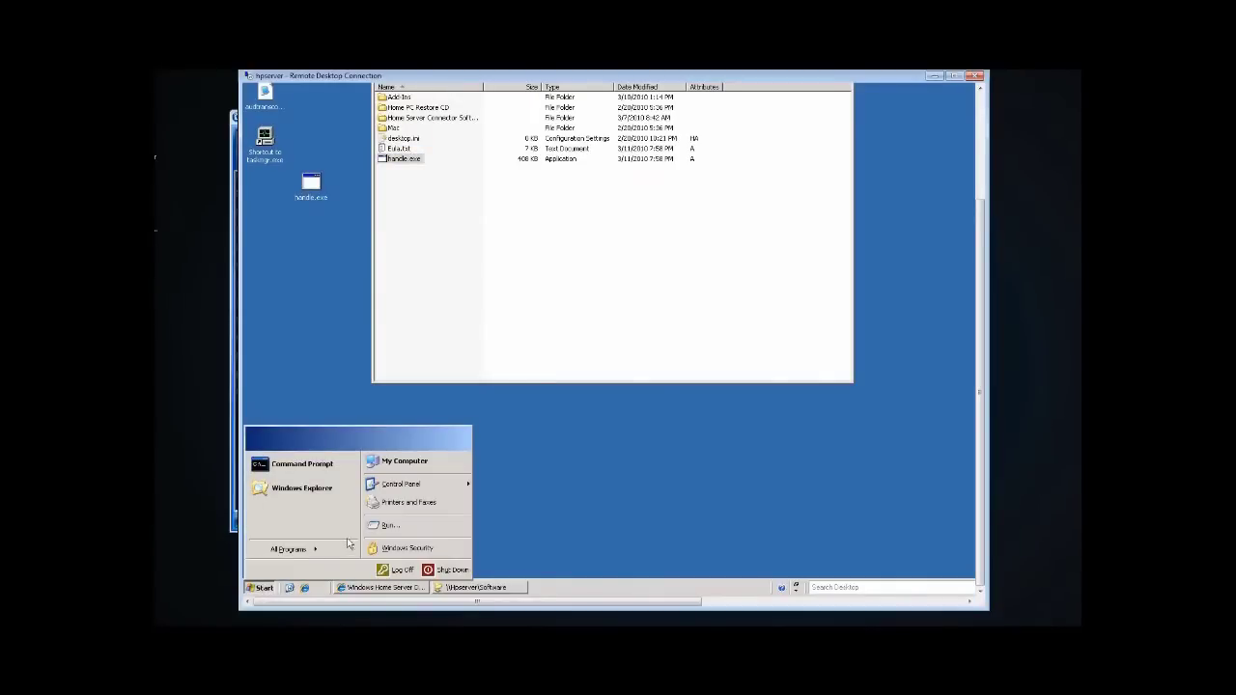
{"action": "left_click", "coordinate": [384, 524]}
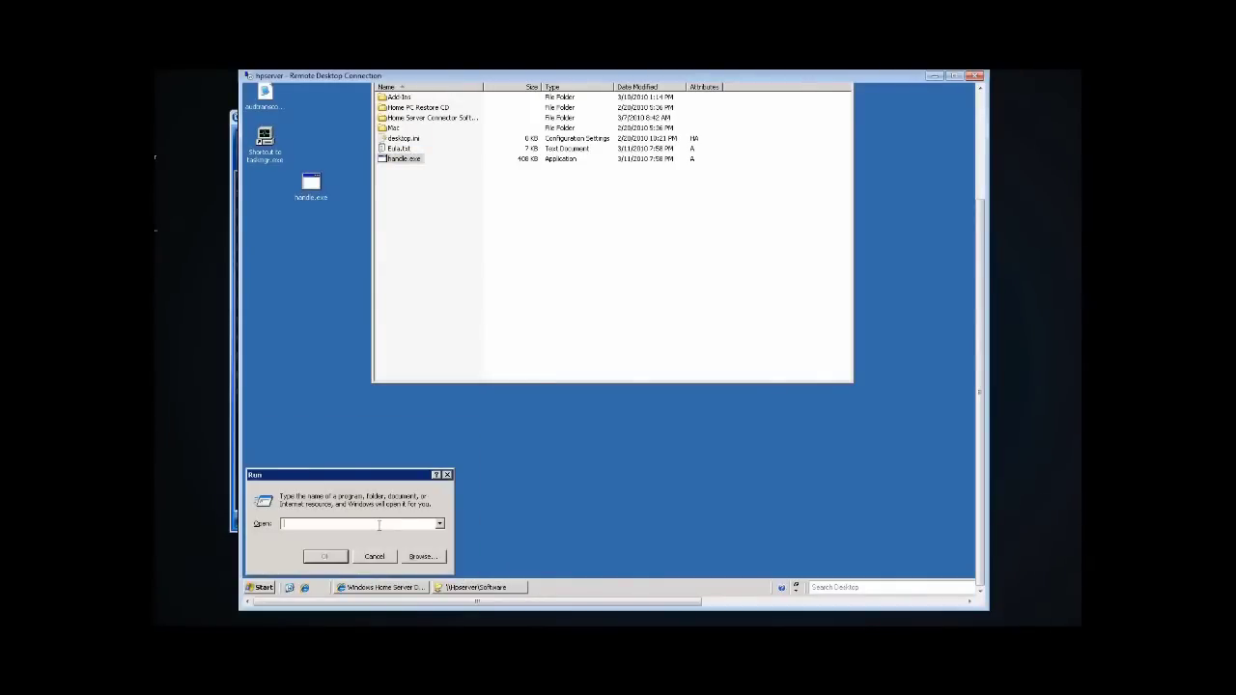
{"action": "type", "text": "cmd"}
{"action": "key", "text": "Return"}
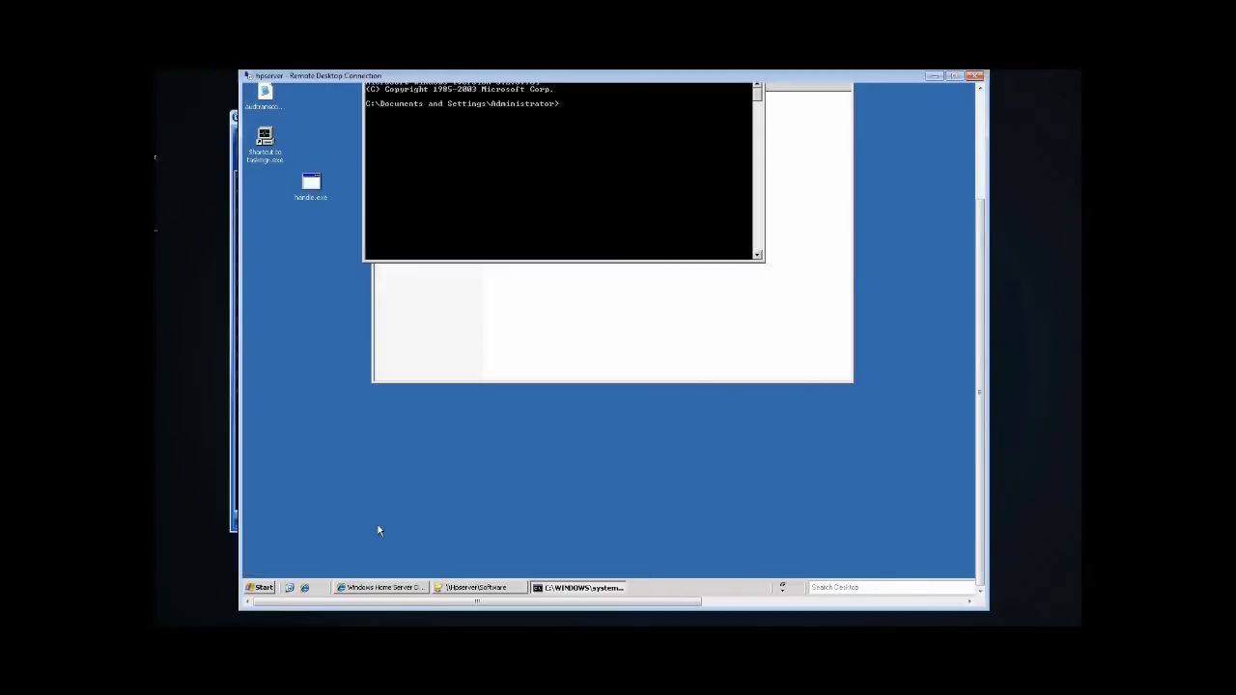
Step: Switch the prompt into the Administrator's Desktop folder, then bring the Home Server Console forward
{"action": "left_click", "coordinate": [984, 153]}
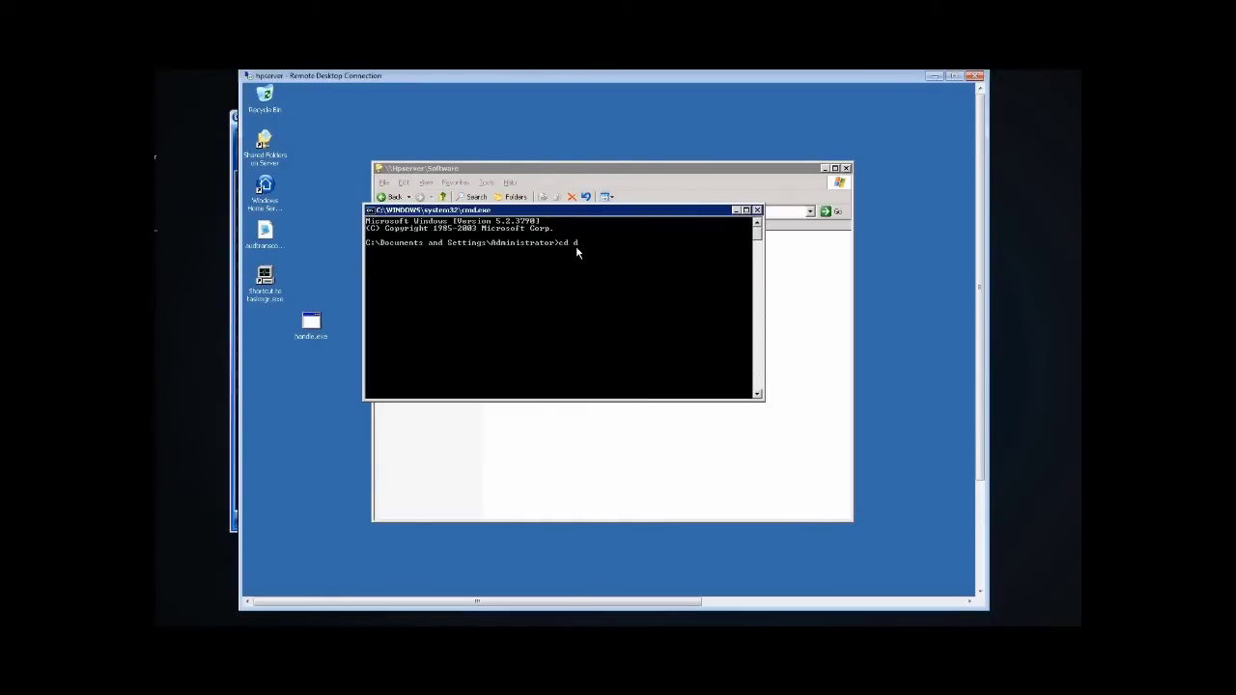
{"action": "type", "text": "op"}
{"action": "key", "text": "Return"}
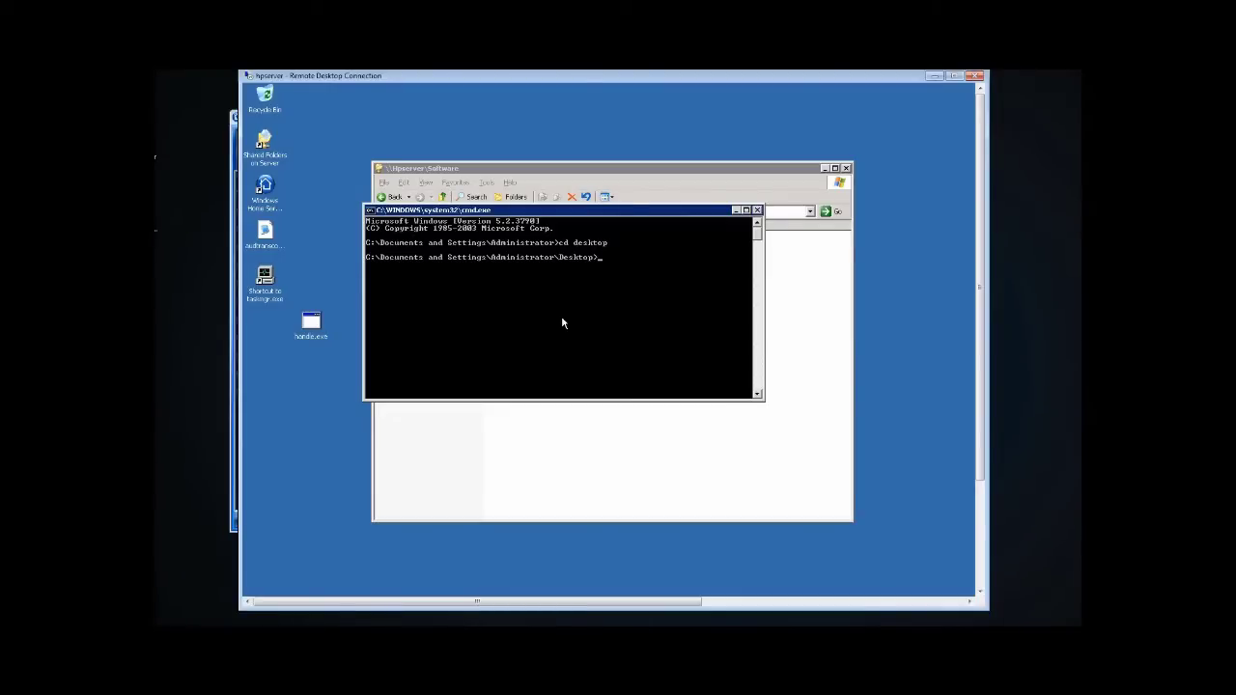
{"action": "left_click", "coordinate": [236, 509]}
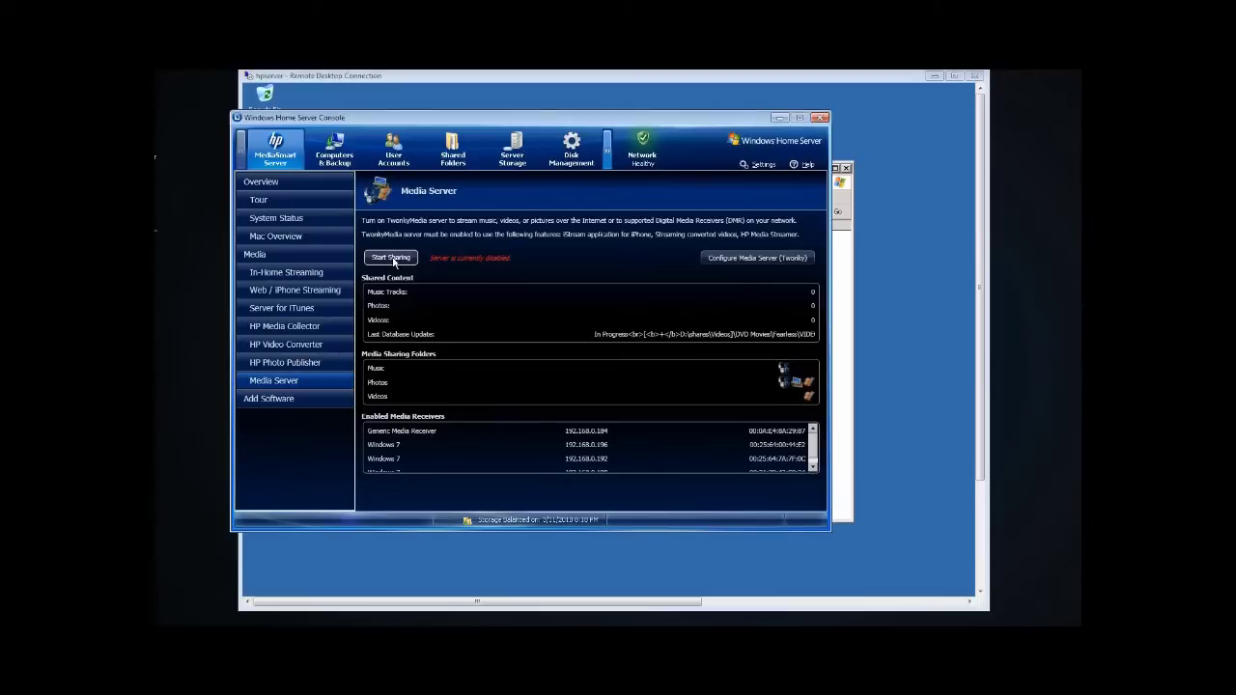
Step: Run handle -p twonky in the command prompt to inspect the twonky processes
{"action": "left_click", "coordinate": [672, 570]}
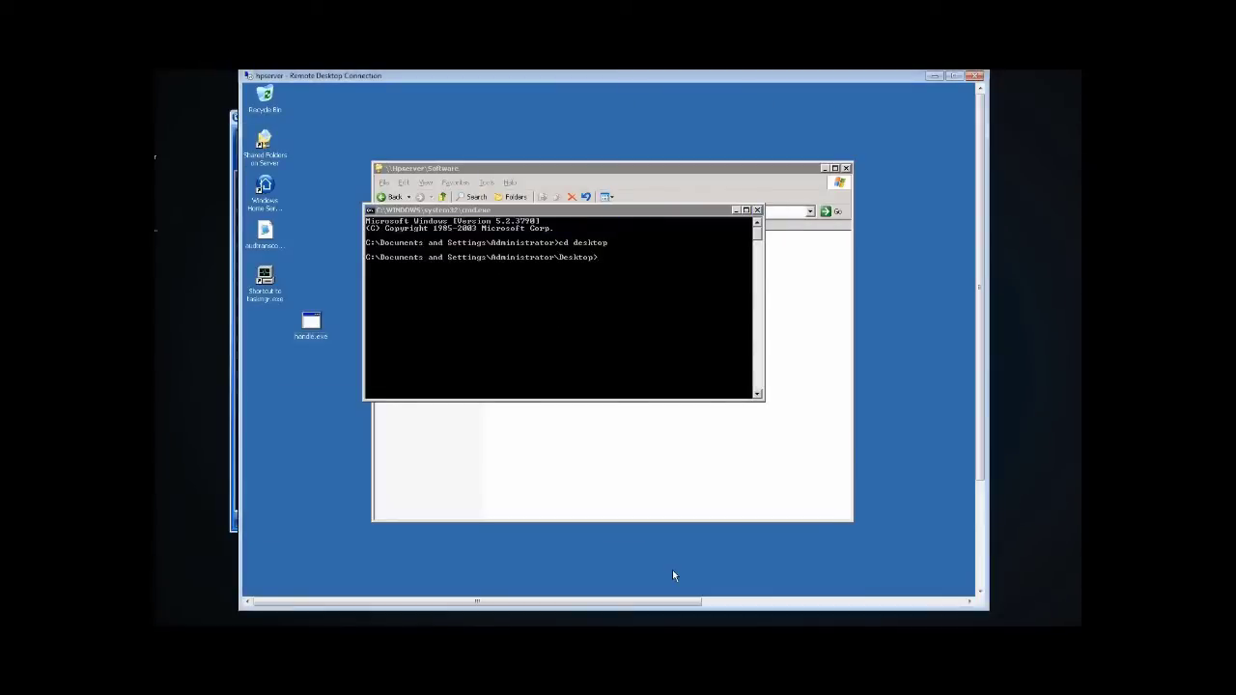
{"action": "left_click", "coordinate": [670, 359]}
{"action": "type", "text": "handle -p"}
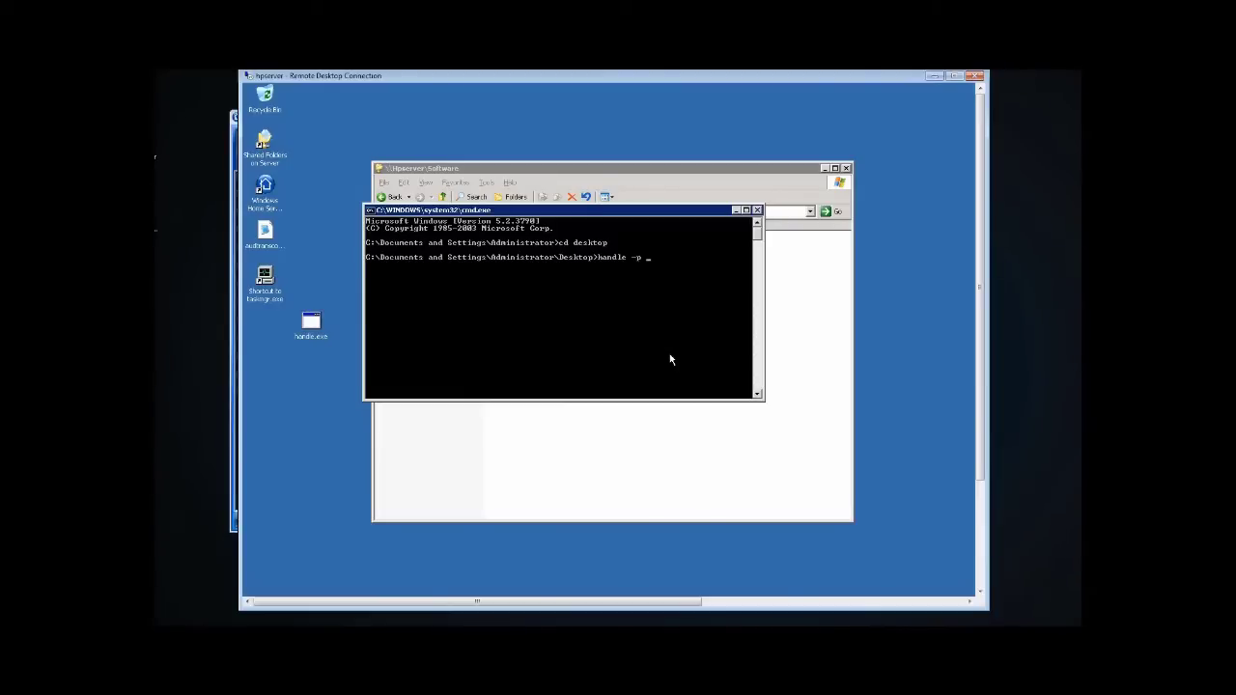
{"action": "type", "text": "twonky"}
{"action": "key", "text": "Return"}
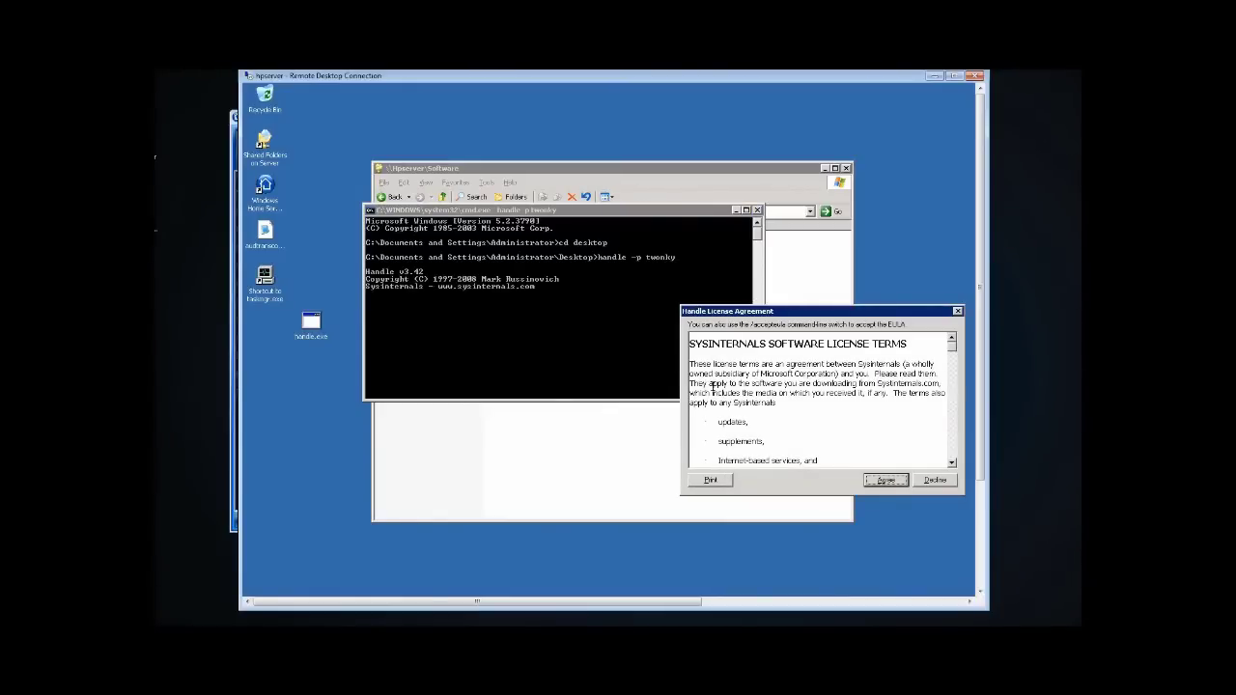
Step: Accept the Sysinternals licence and enlarge the cmd window to show the Fearless VIDEO_TS handles
{"action": "left_click", "coordinate": [892, 480]}
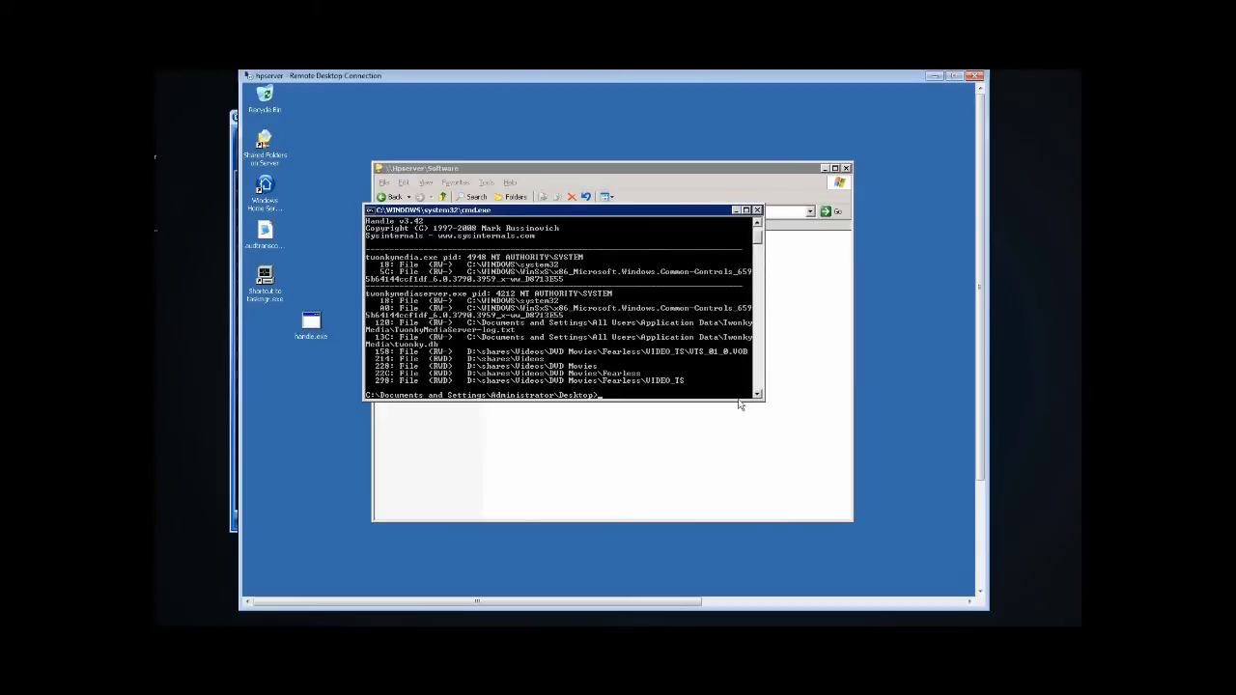
{"action": "left_click_drag", "start_coordinate": [738, 399], "coordinate": [742, 480]}
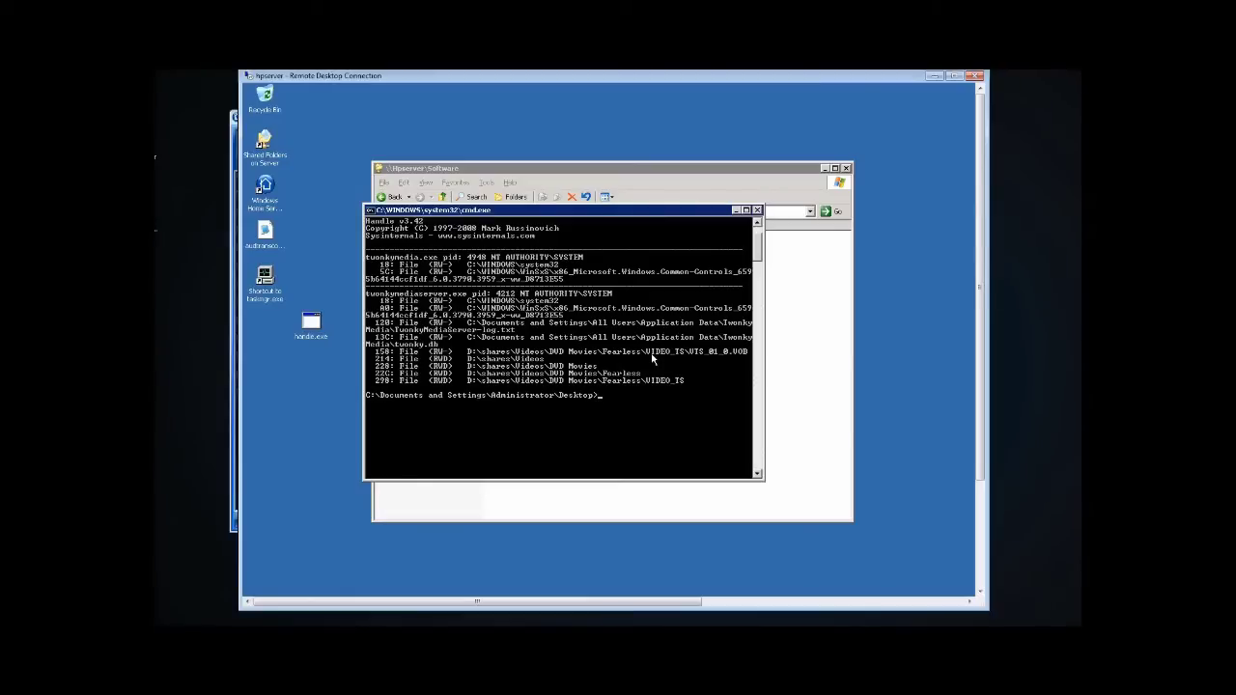
{"action": "left_click", "coordinate": [235, 505]}
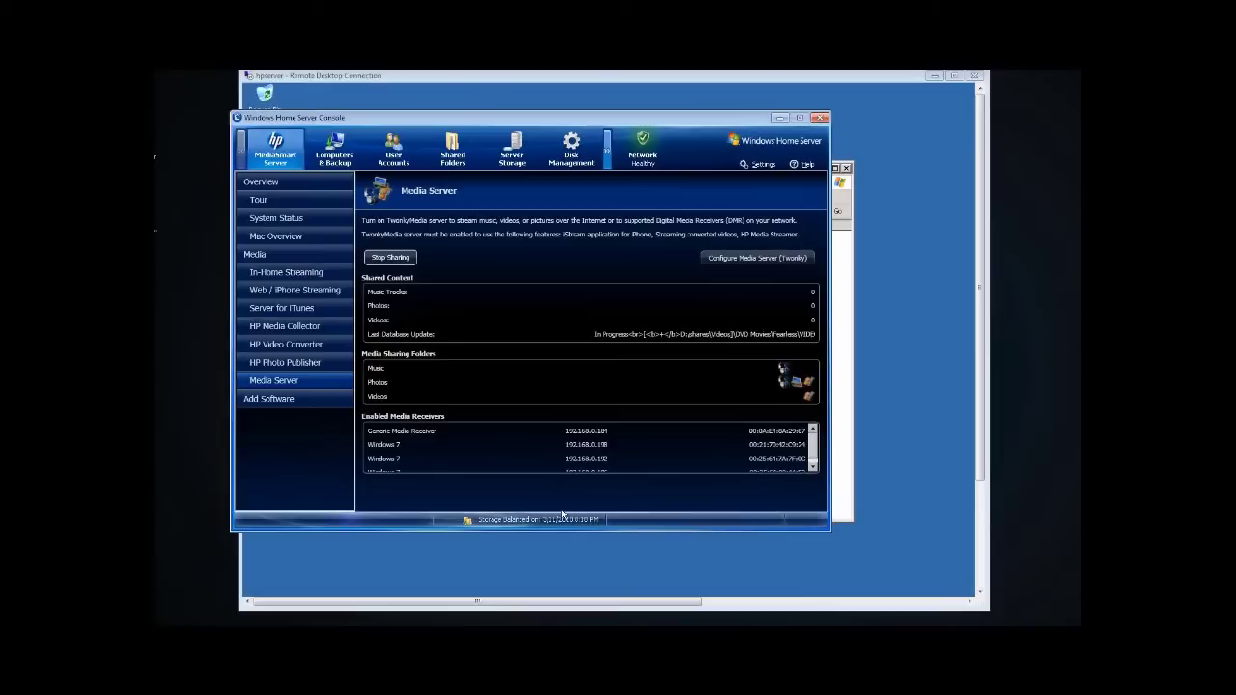
{"action": "left_click", "coordinate": [568, 550]}
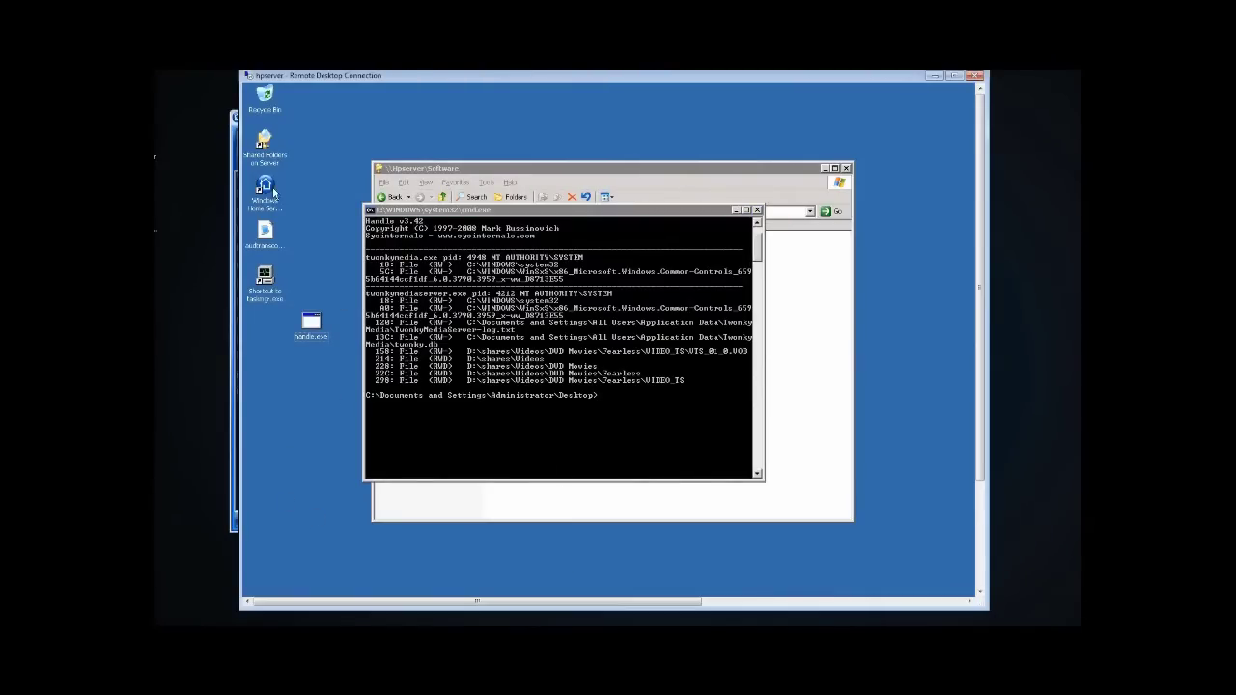
{"action": "left_click", "coordinate": [266, 141]}
Step: Browse Shared Folders on Server > Videos > DVD Movies and select the Fearless folder
{"action": "double_click", "coordinate": [266, 141]}
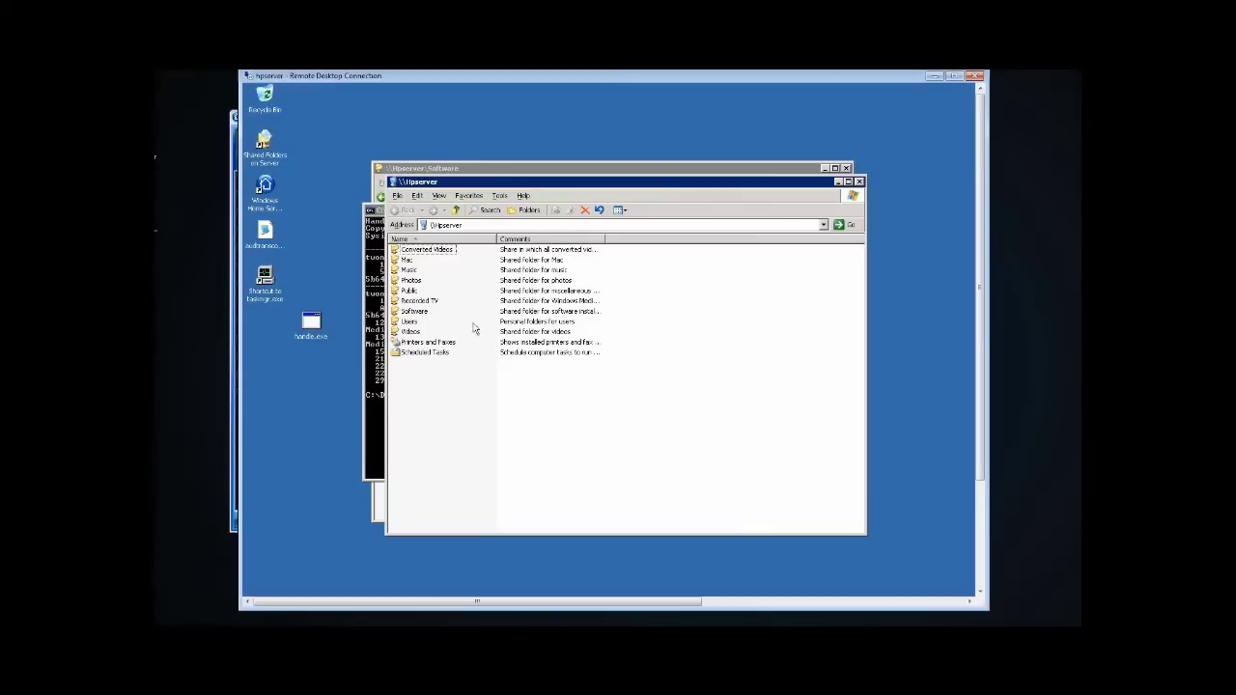
{"action": "double_click", "coordinate": [415, 334]}
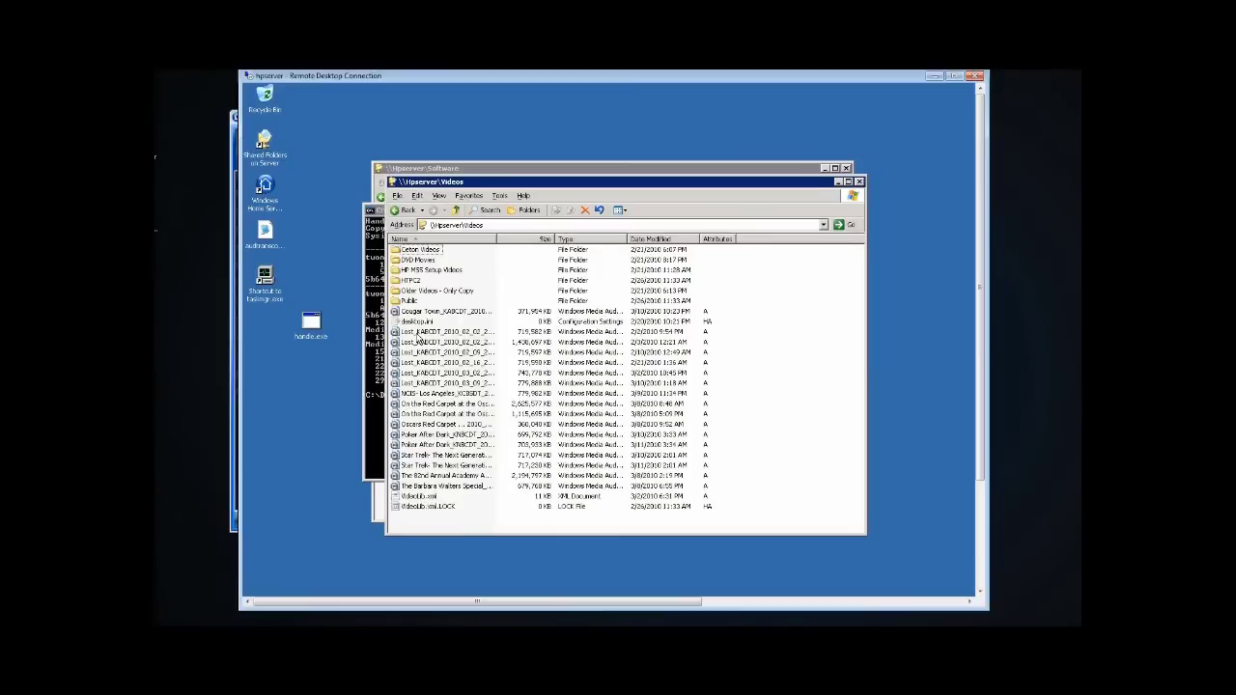
{"action": "double_click", "coordinate": [425, 260]}
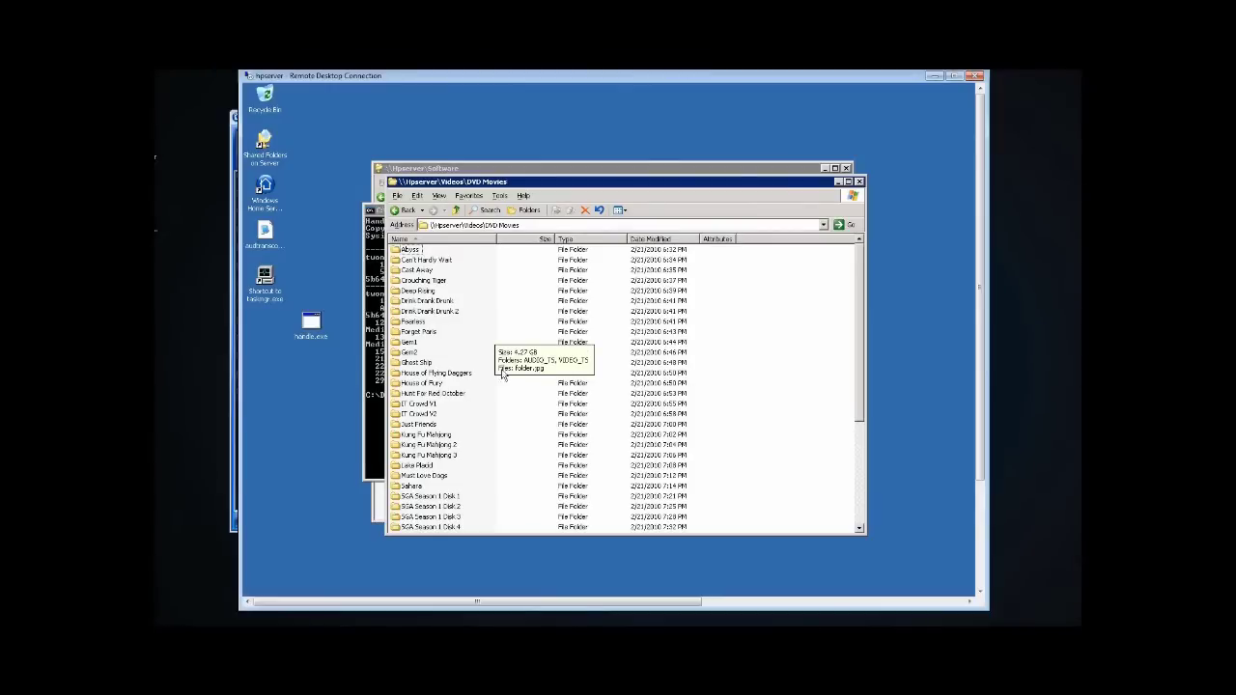
{"action": "left_click", "coordinate": [413, 321]}
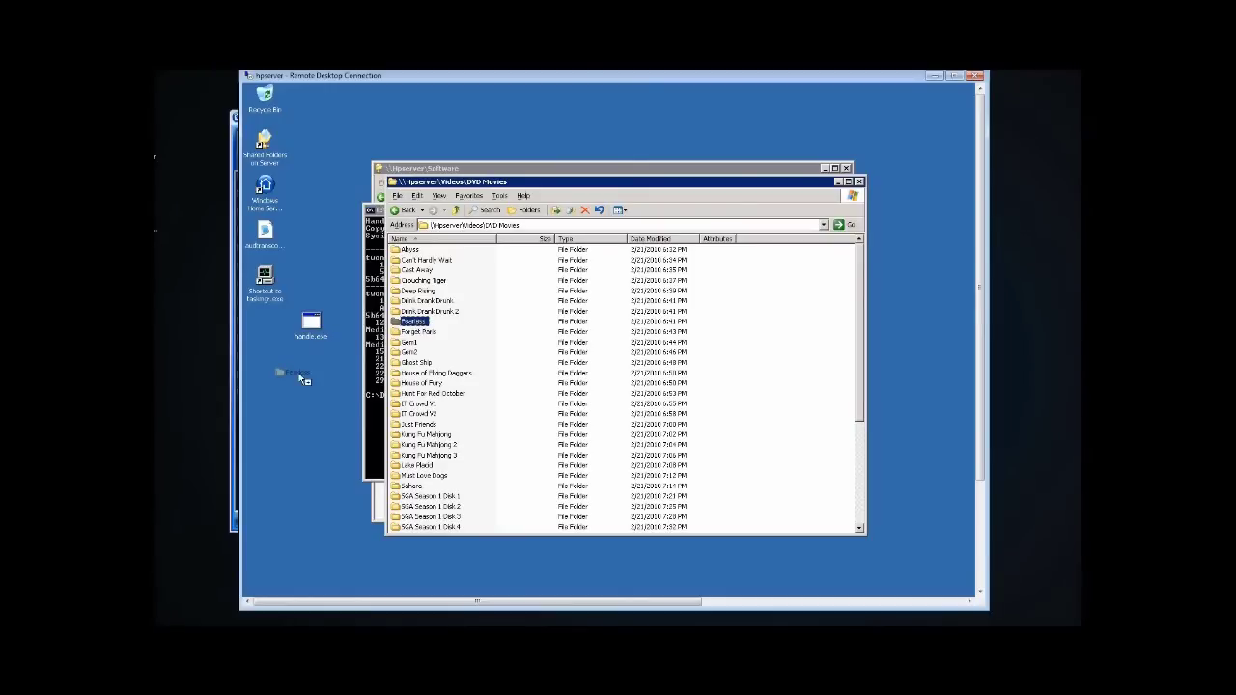
Step: Move the Fearless folder onto the server desktop, accepting the zone warning
{"action": "left_click_drag", "start_coordinate": [292, 384], "coordinate": [301, 382]}
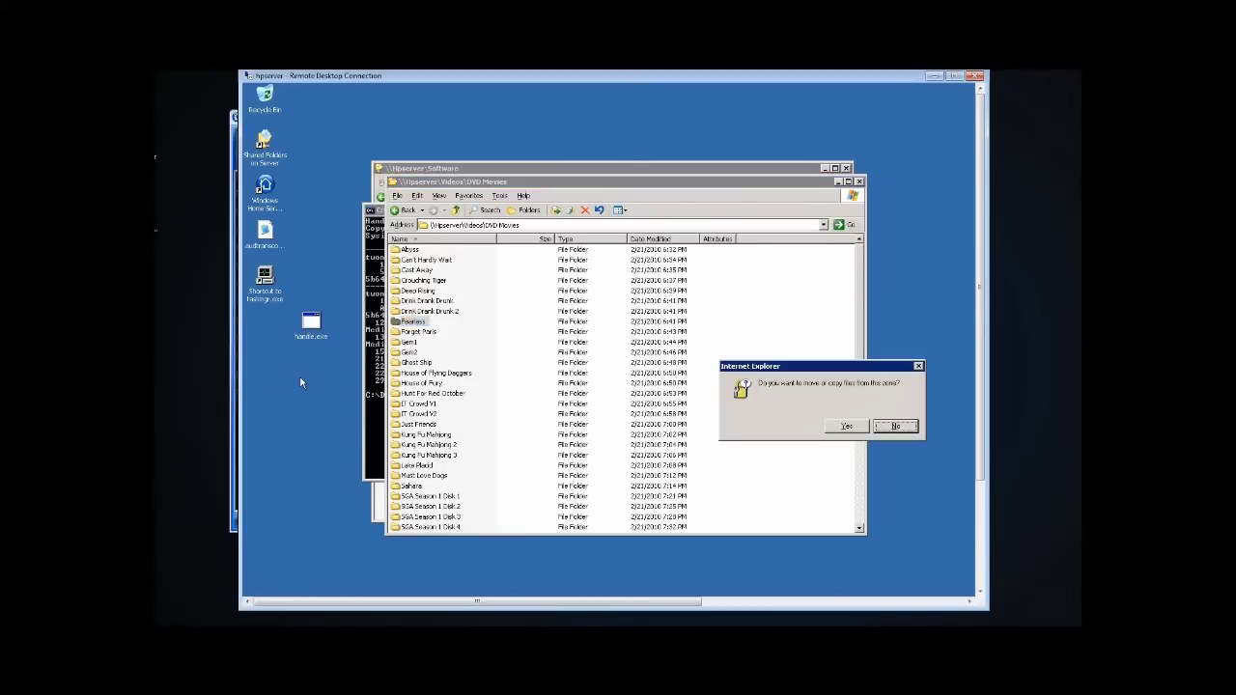
{"action": "left_click", "coordinate": [850, 425]}
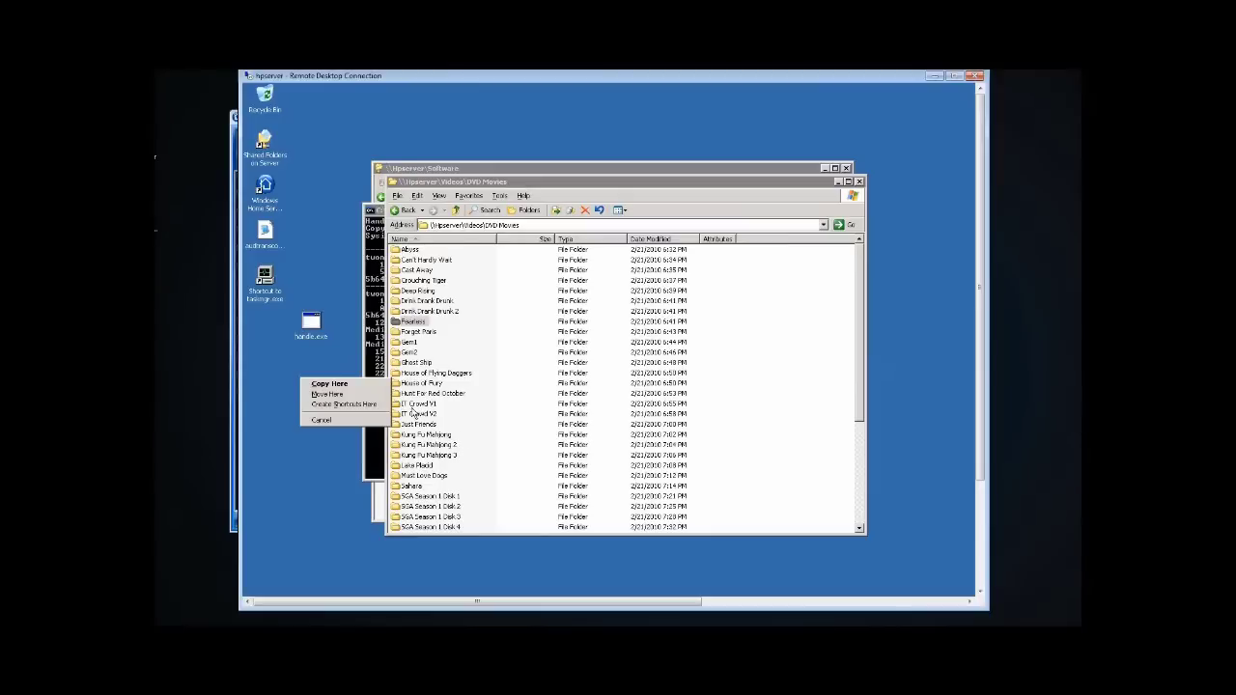
{"action": "left_click", "coordinate": [345, 395]}
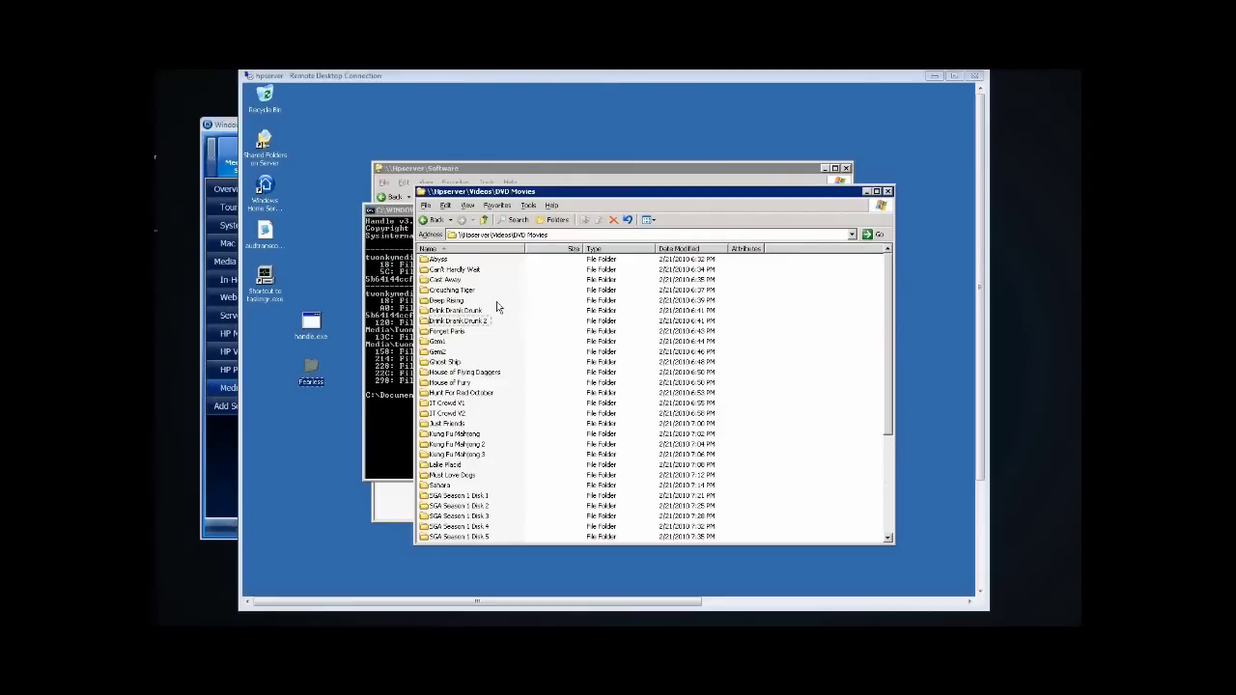
{"action": "left_click", "coordinate": [223, 441]}
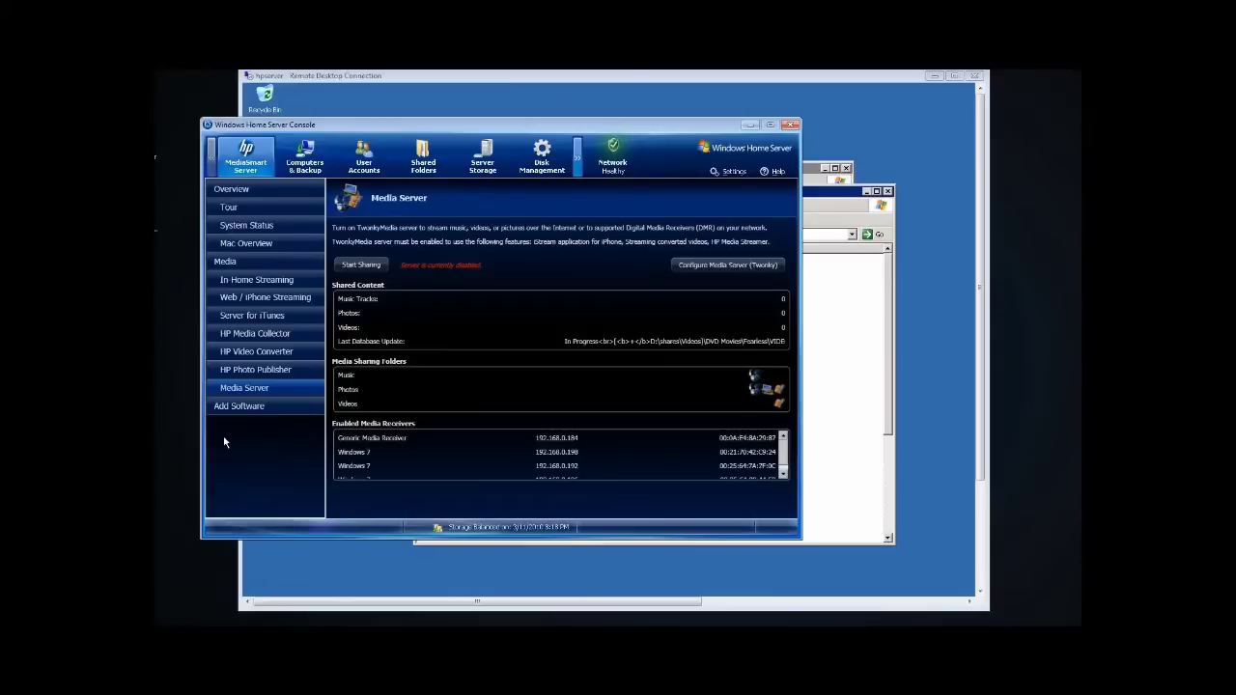